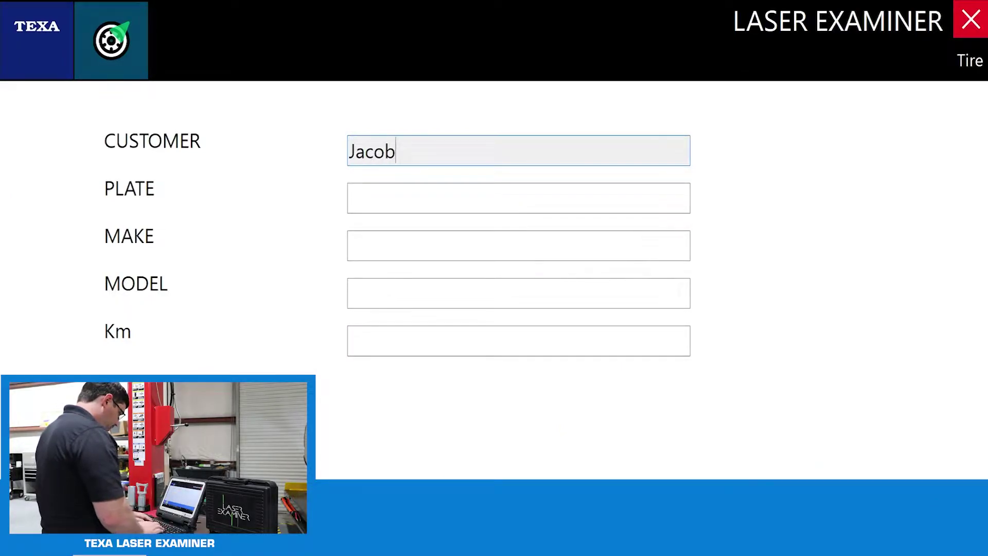
# - Fill the tire report with a placeholder plate, make Chevy, model Silverado 1500 and 300000 km
pyautogui.click(519, 198)
pyautogui.write('asdfg')
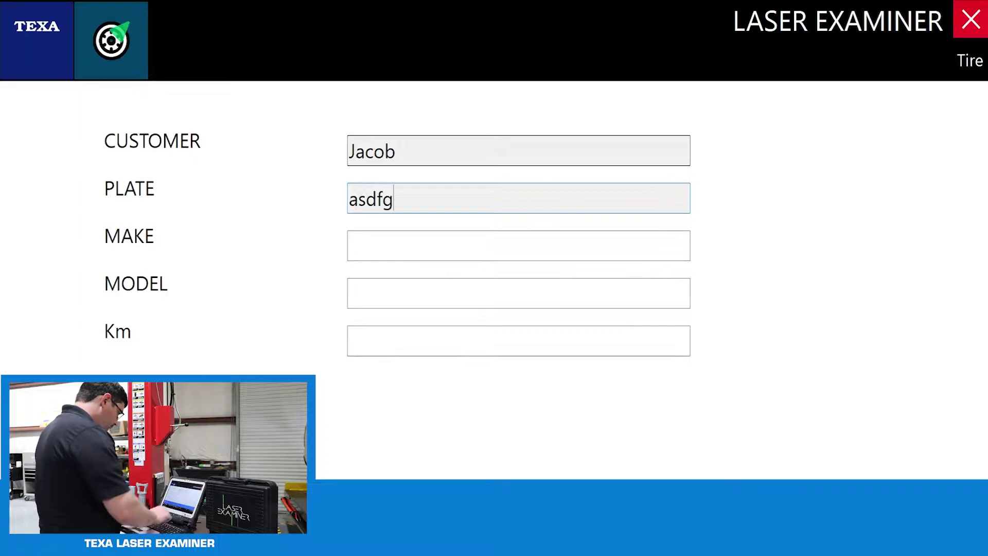
pyautogui.click(518, 246)
pyautogui.write('Chevy')
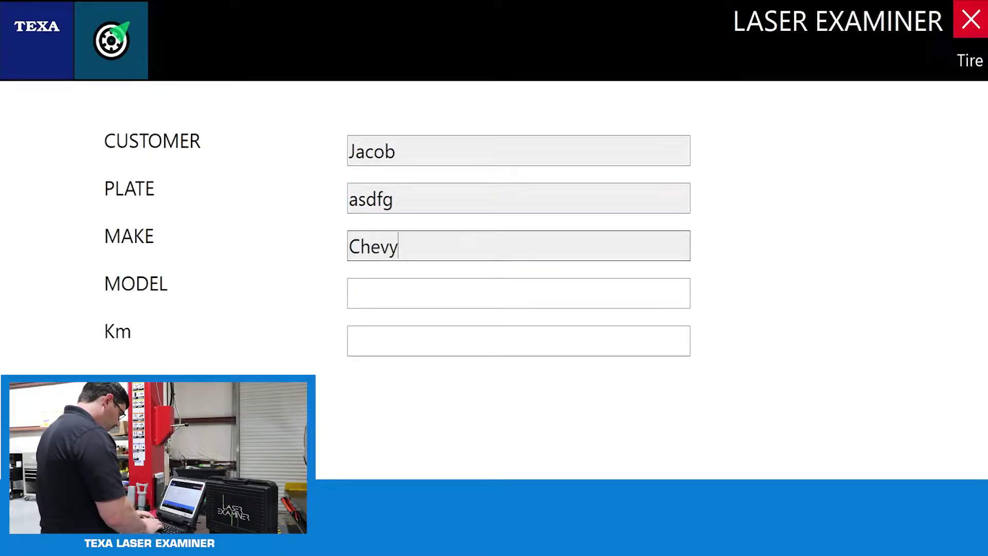
pyautogui.click(518, 293)
pyautogui.write('Silverado 1500')
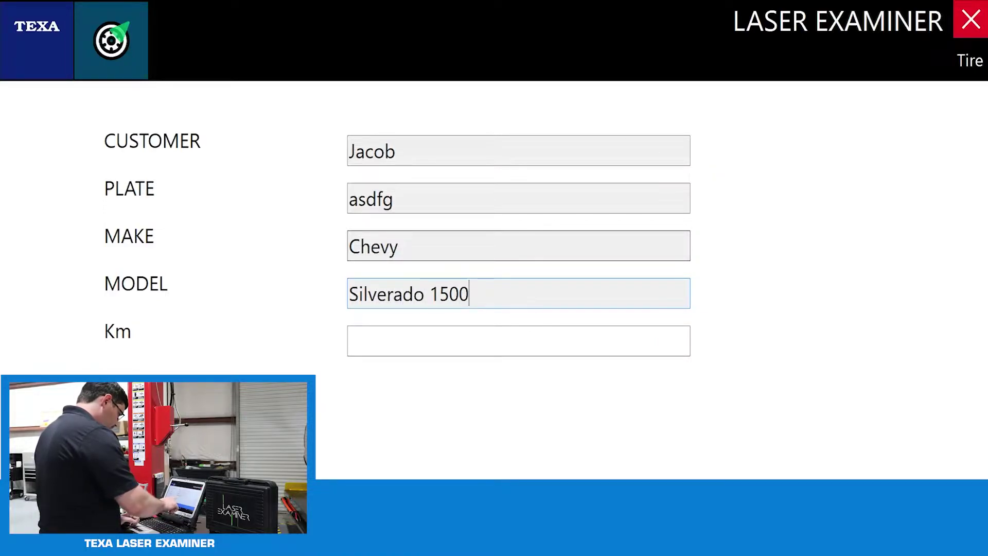
pyautogui.click(518, 340)
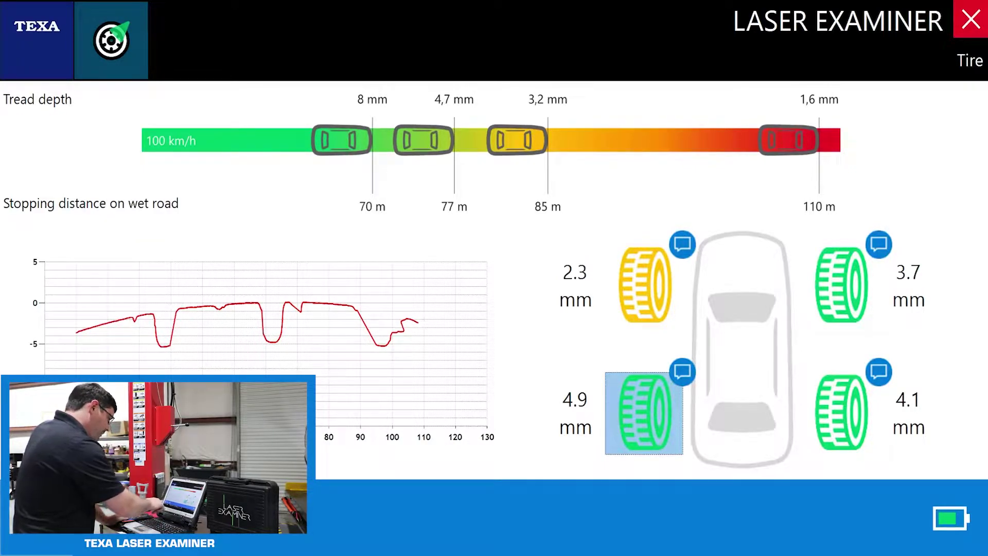
# - Return from the tire results to the main menu and start a brake disc wear measurement
pyautogui.press('Escape')
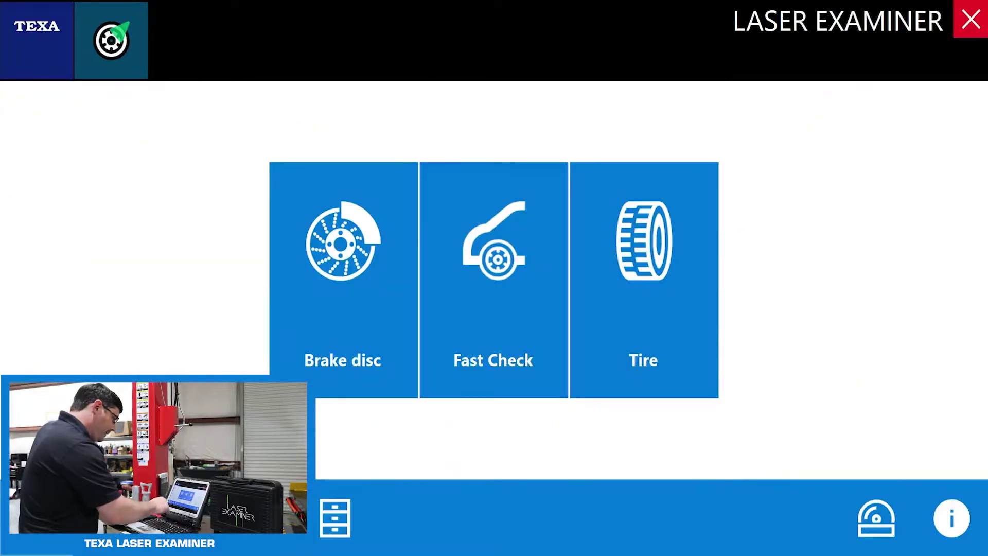
pyautogui.click(330, 290)
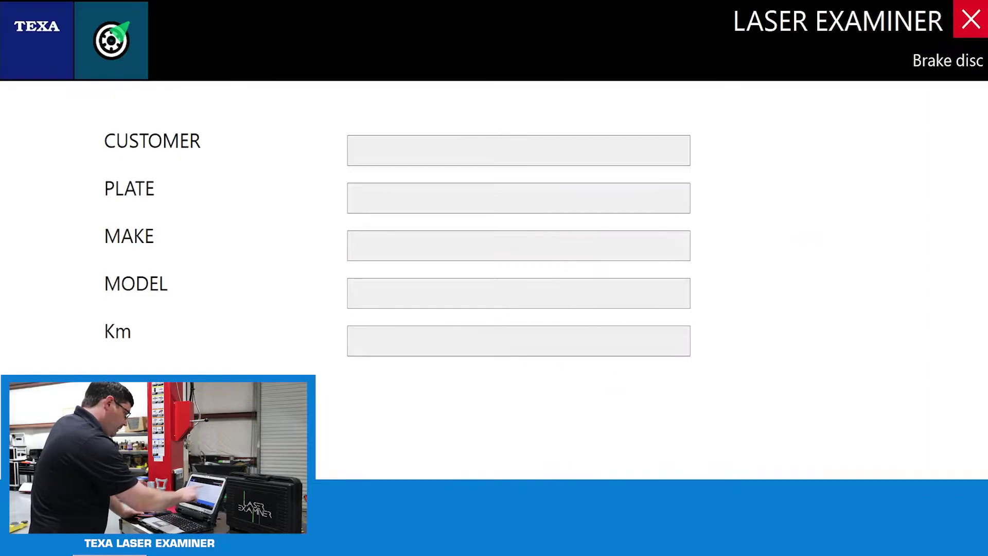
# - Enter the customer's name, a placeholder plate and the make Chevrolet on the brake disc form
pyautogui.click(519, 151)
pyautogui.write('Jacob')
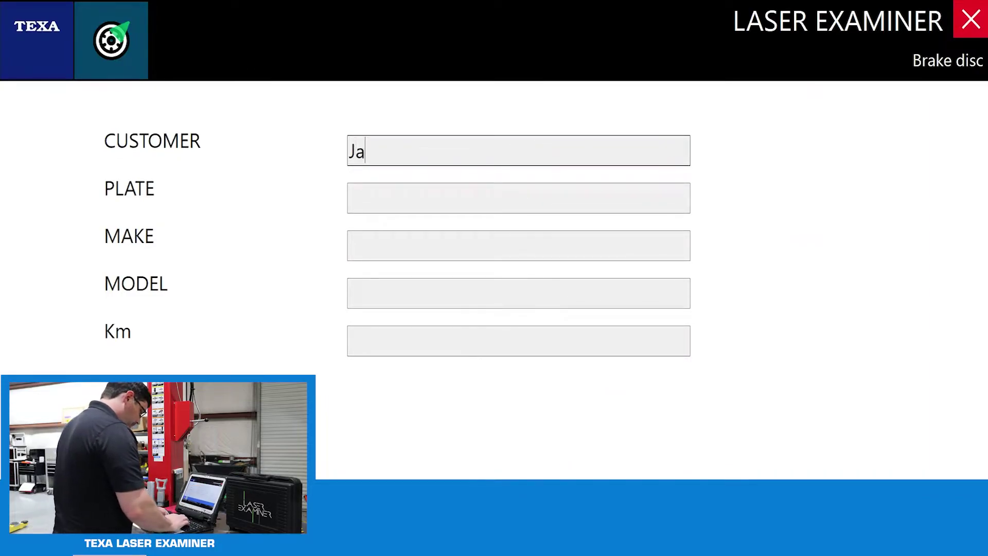
pyautogui.click(519, 198)
pyautogui.write('asdfg')
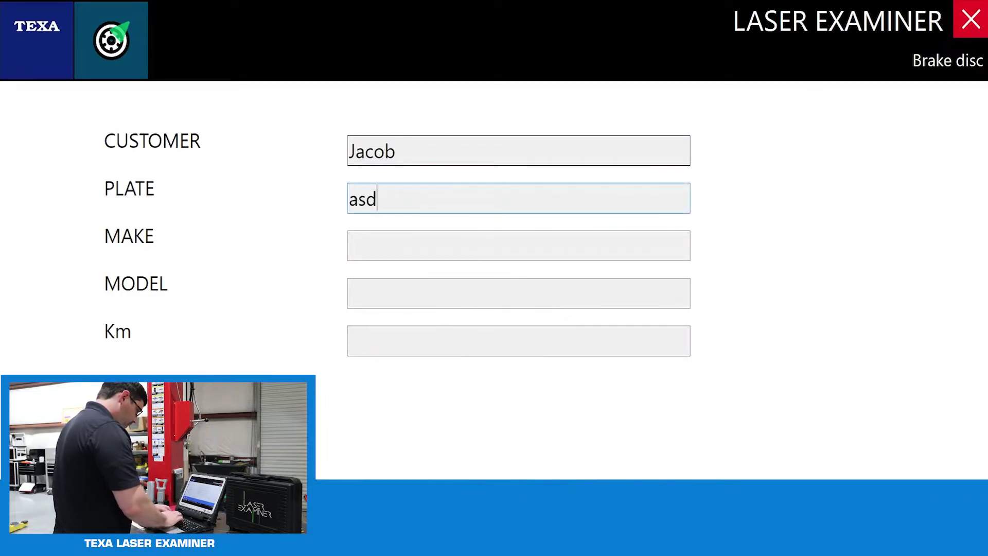
pyautogui.click(518, 246)
pyautogui.write('Cheverolet')
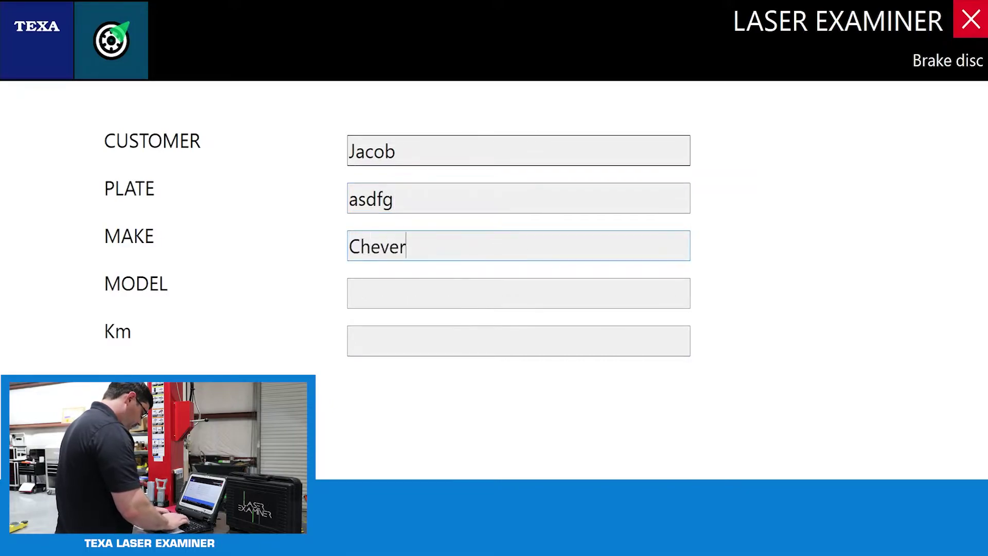
pyautogui.press('BackSpace')
pyautogui.press('BackSpace')
pyautogui.press('BackSpace')
pyautogui.press('BackSpace')
pyautogui.press('BackSpace')
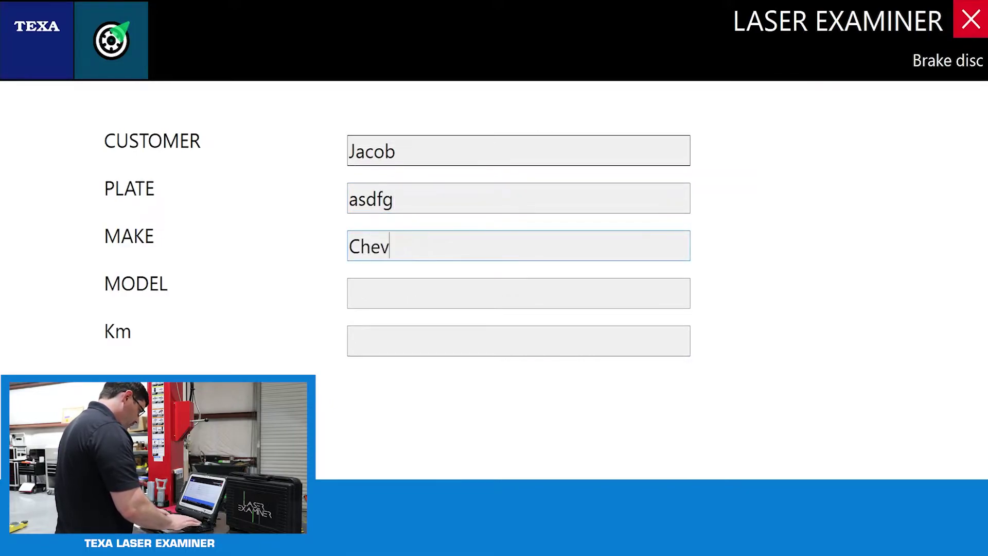
pyautogui.write('rolet')
# - Enter model Silverado1500 and mileage 300000 km, then submit the form to close Laser Examiner
pyautogui.click(519, 293)
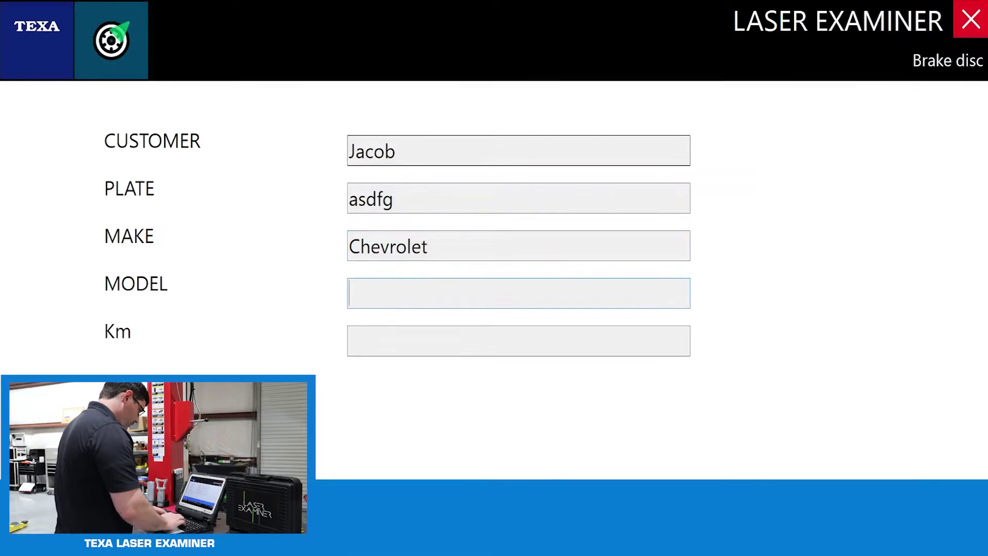
pyautogui.write('Silvewra')
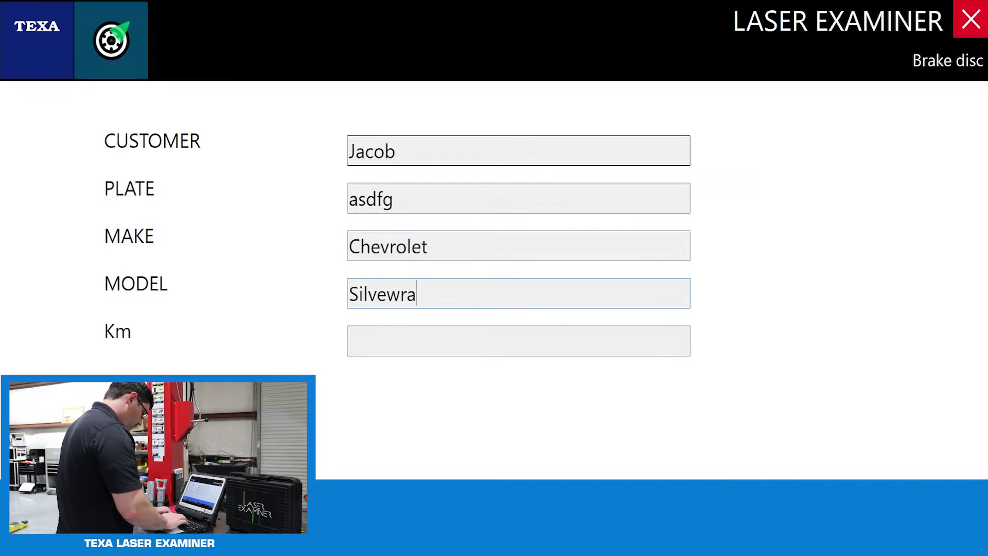
pyautogui.write('do1500')
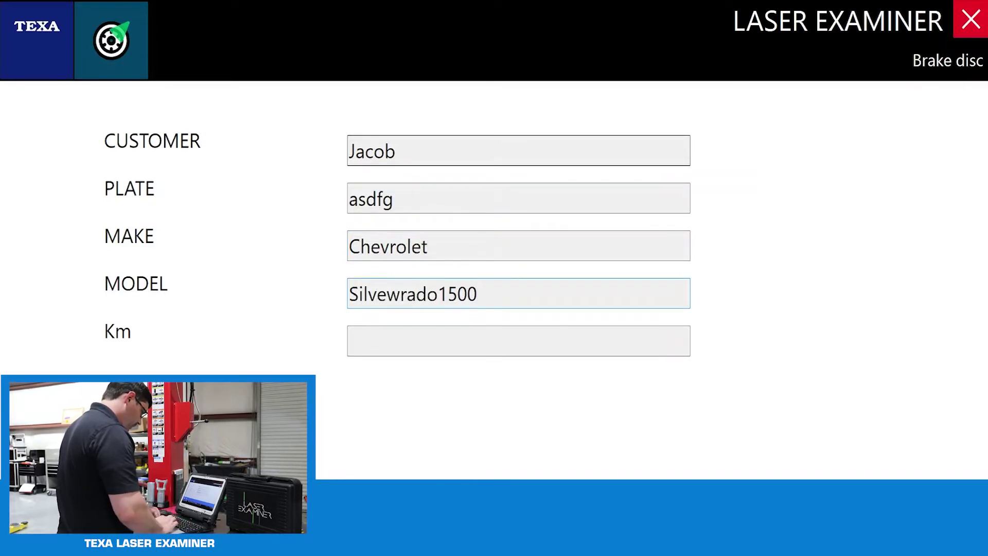
pyautogui.click(401, 294)
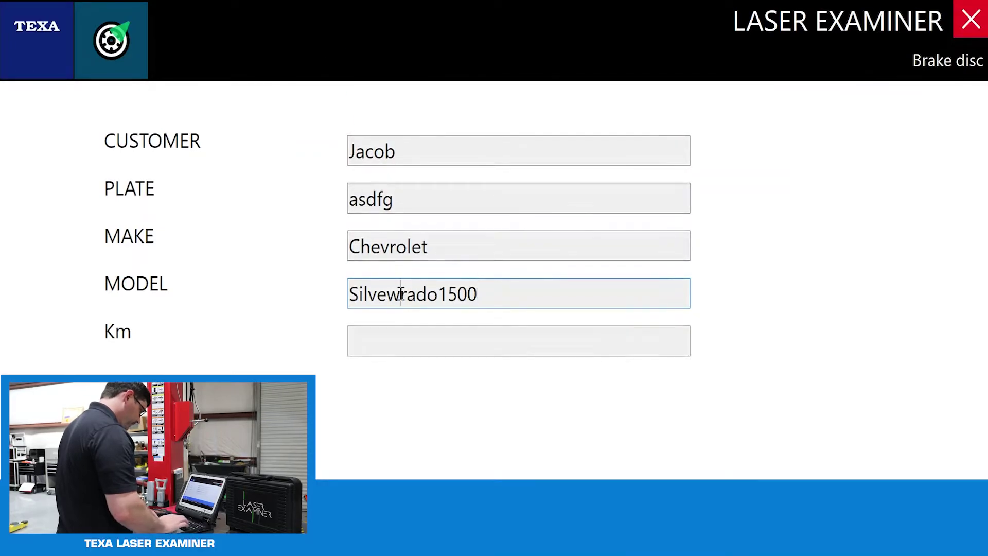
pyautogui.press('BackSpace')
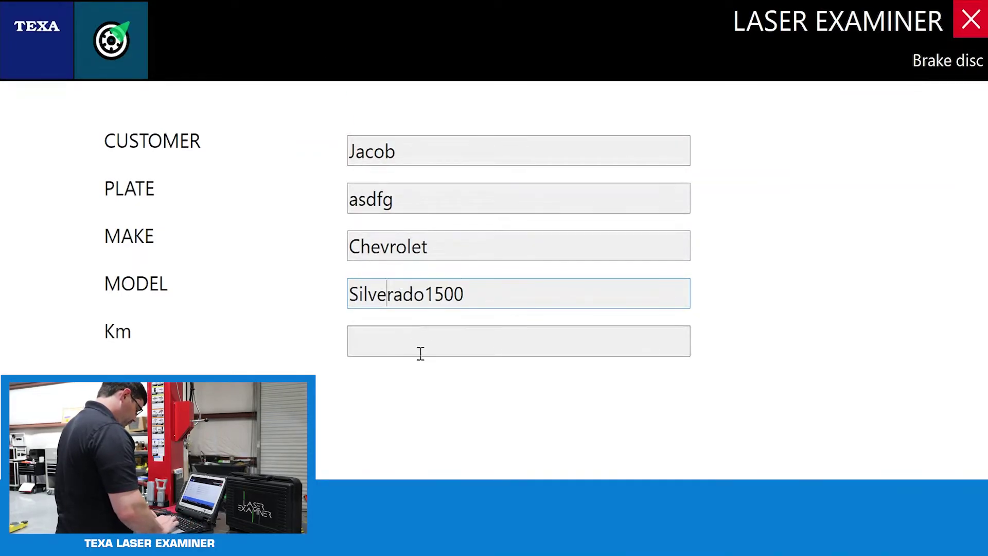
pyautogui.click(421, 353)
pyautogui.write('30')
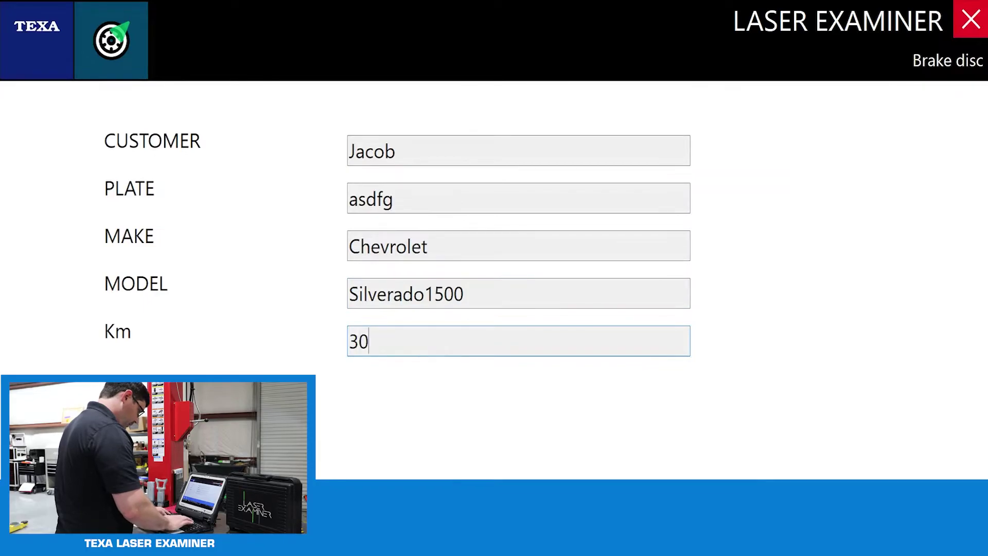
pyautogui.write('0000')
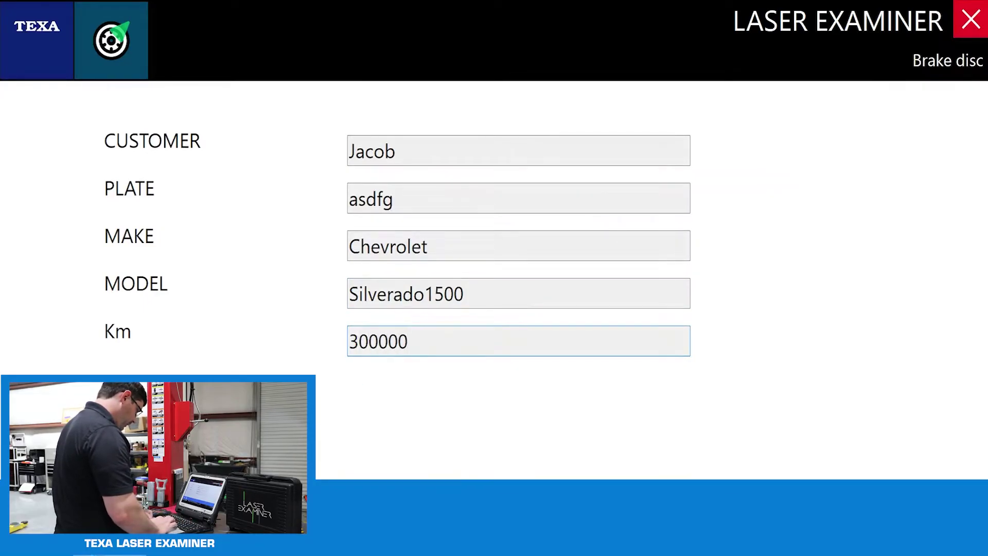
pyautogui.press('Return')
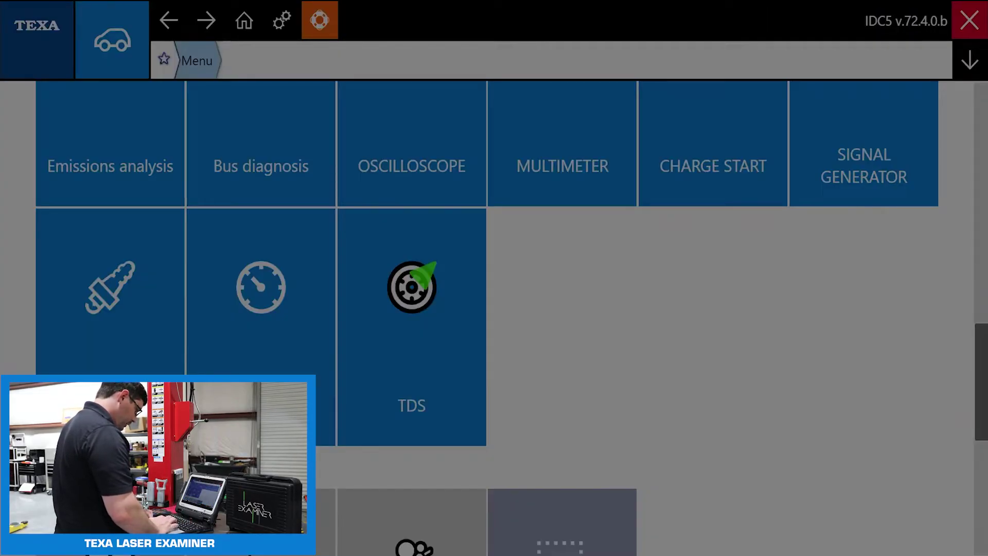